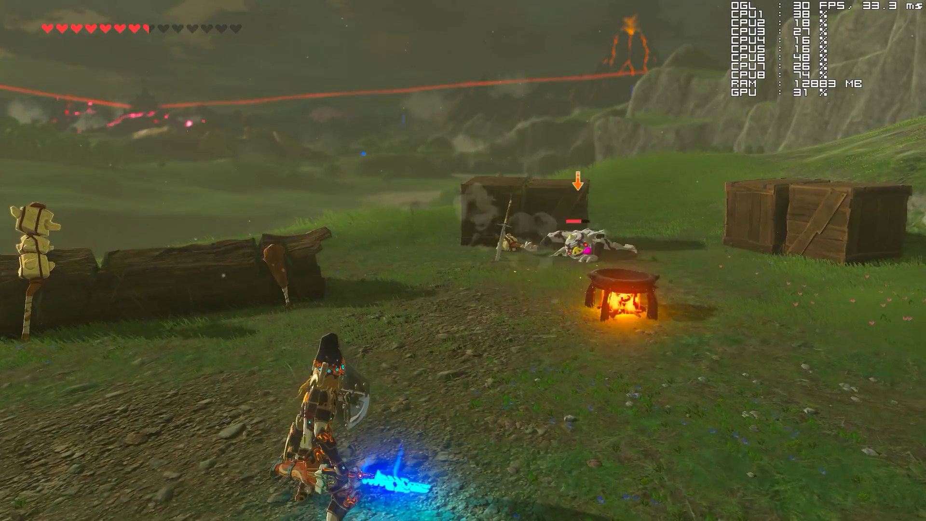
key(Right)
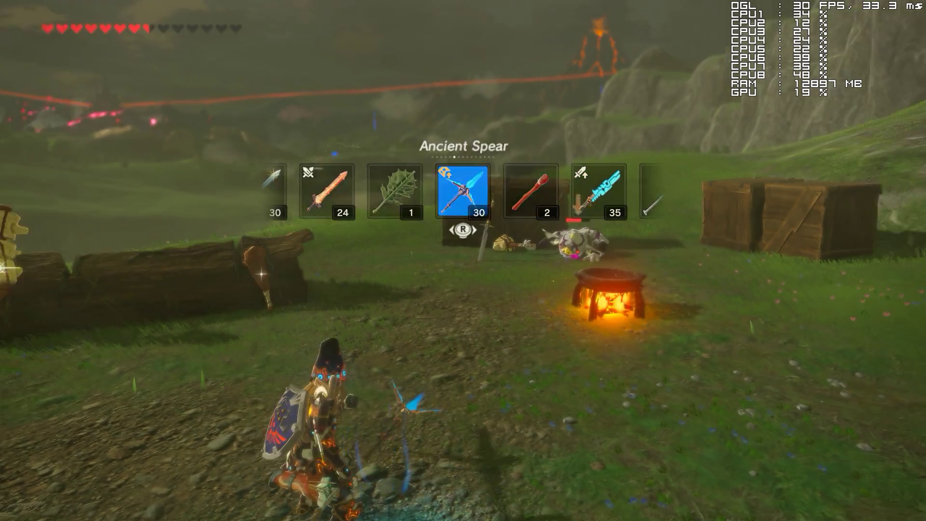
key(Up)
key(l)
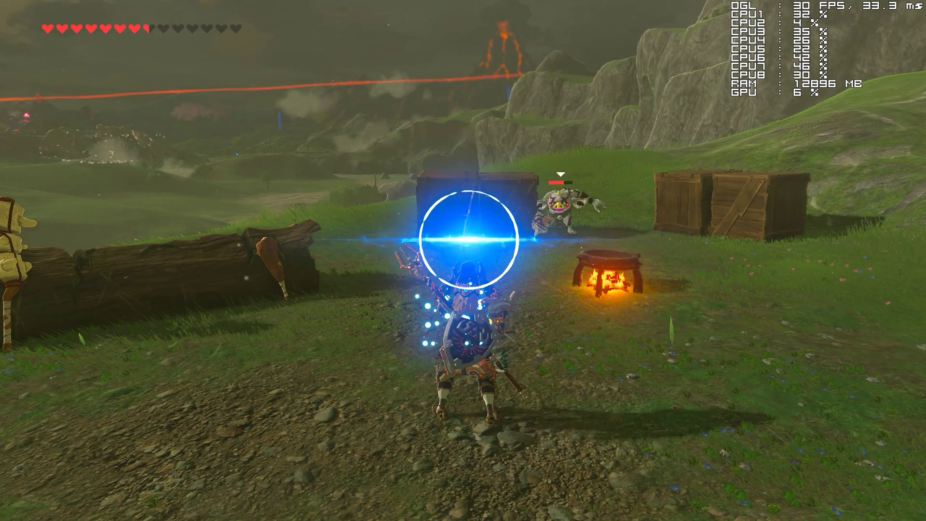
key(r)
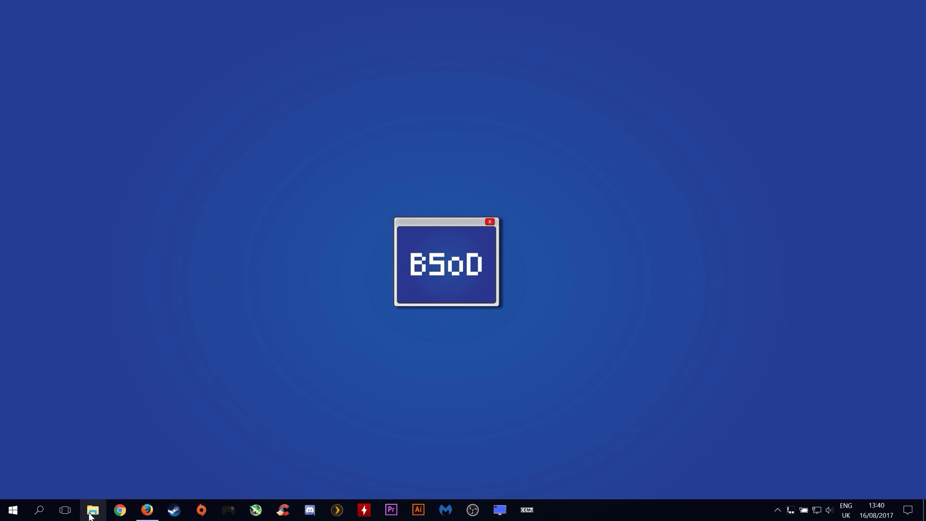
Step: Open the AppData\Roaming folder of the BSoD Gaming user on Local Disk (C:) in File Explorer
click(92, 511)
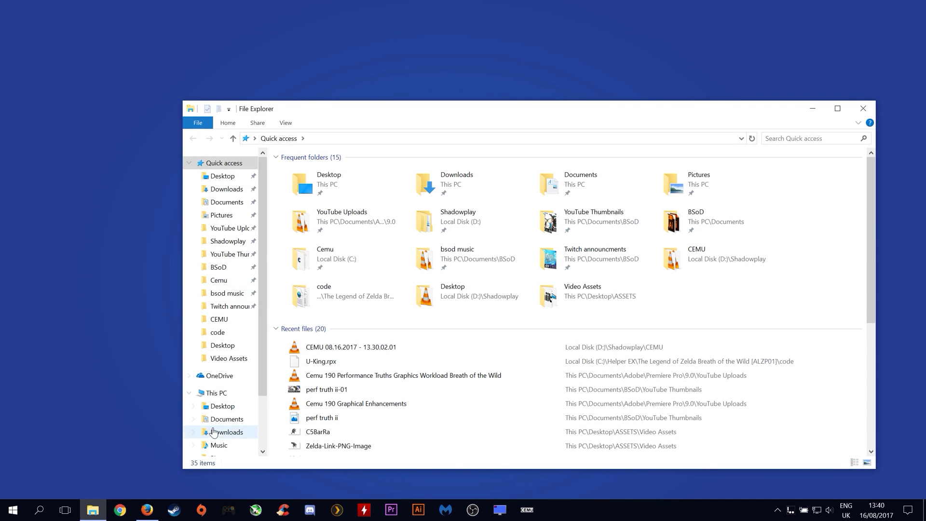
drag(266, 379, 264, 433)
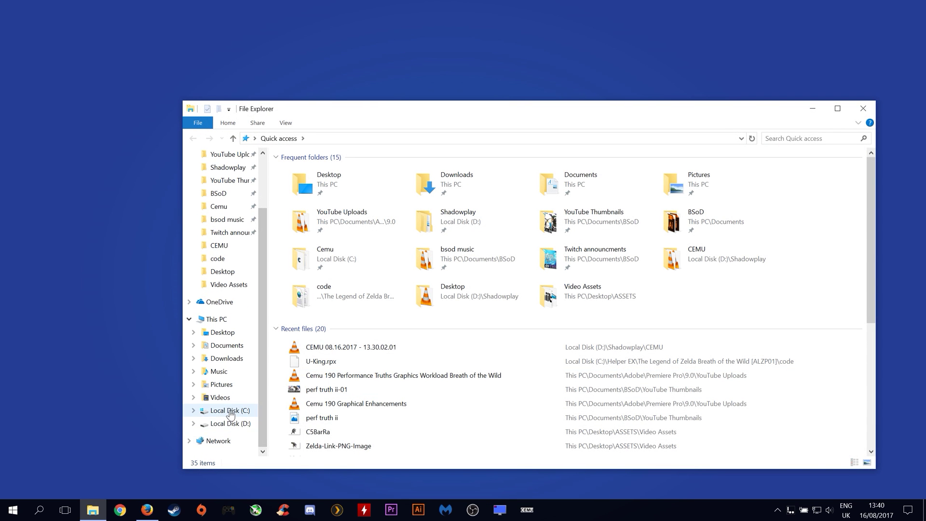
click(230, 411)
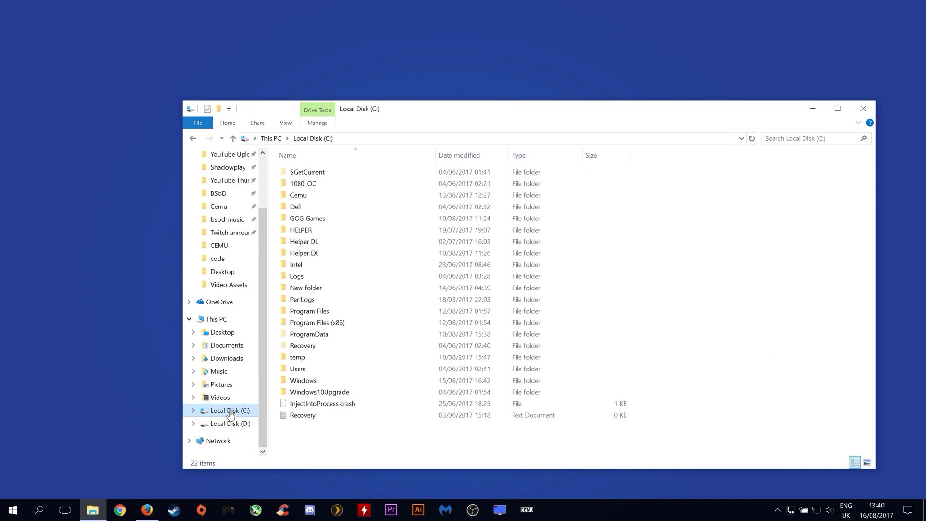
double_click(318, 369)
double_click(322, 175)
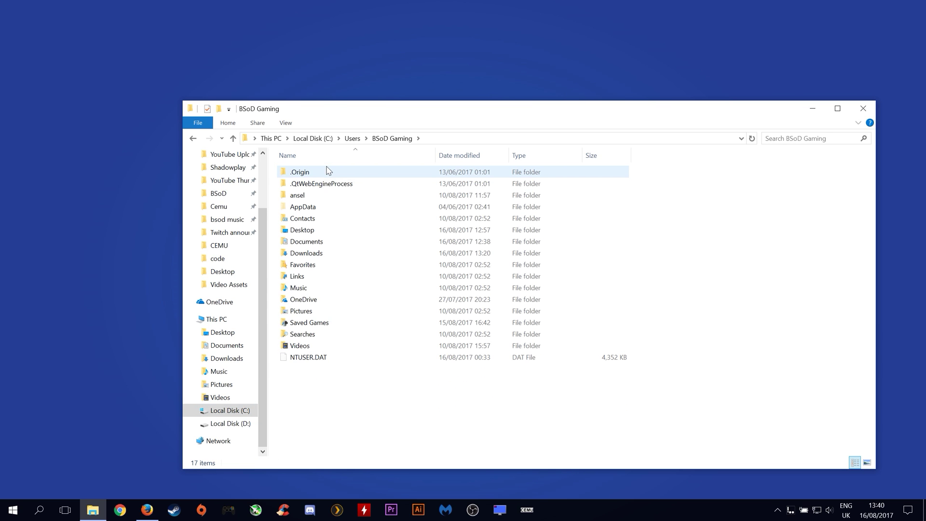
double_click(325, 208)
double_click(317, 197)
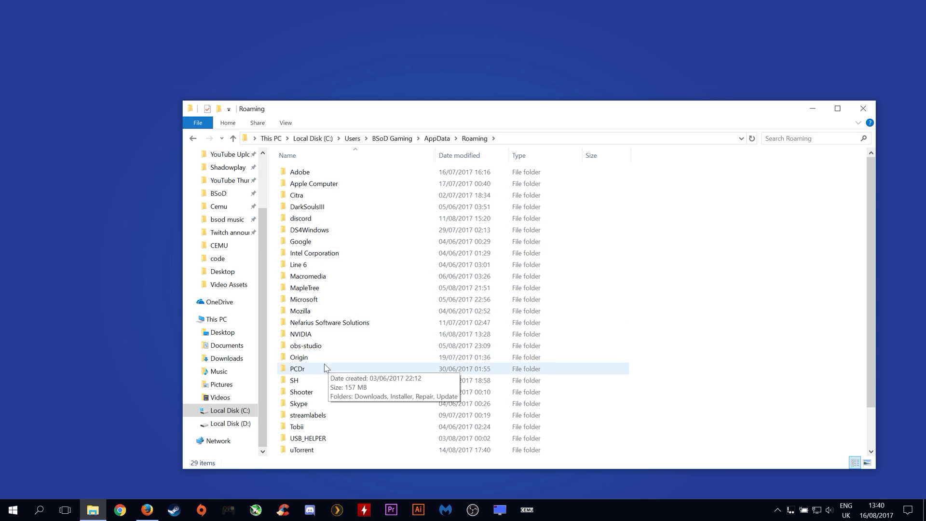
Step: Open the NVIDIA GLCache folder and go down through its hash-named subfolders to fd9bfd20e4c01adc
double_click(307, 334)
double_click(314, 184)
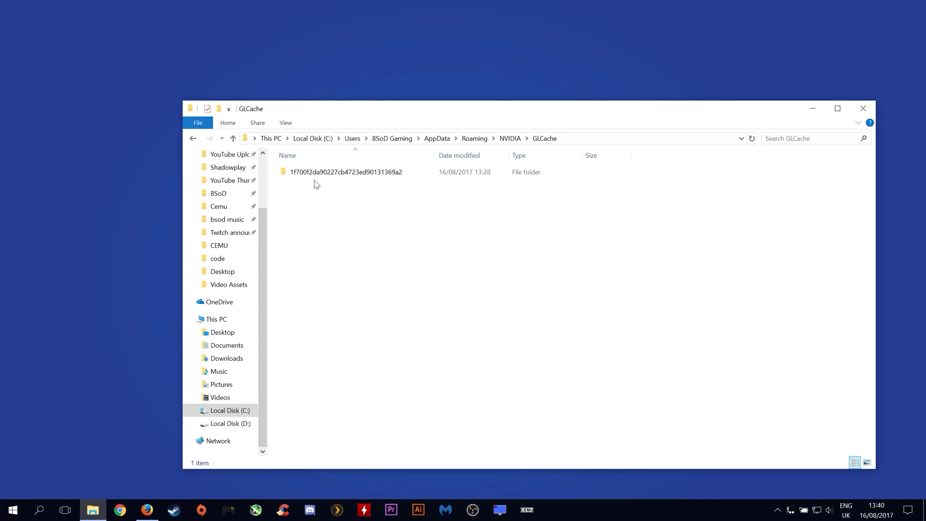
double_click(321, 172)
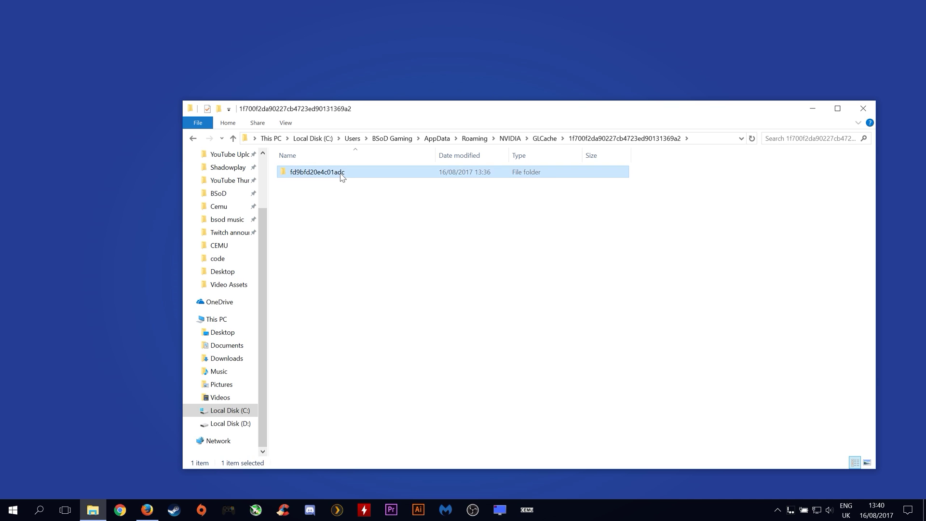
double_click(341, 173)
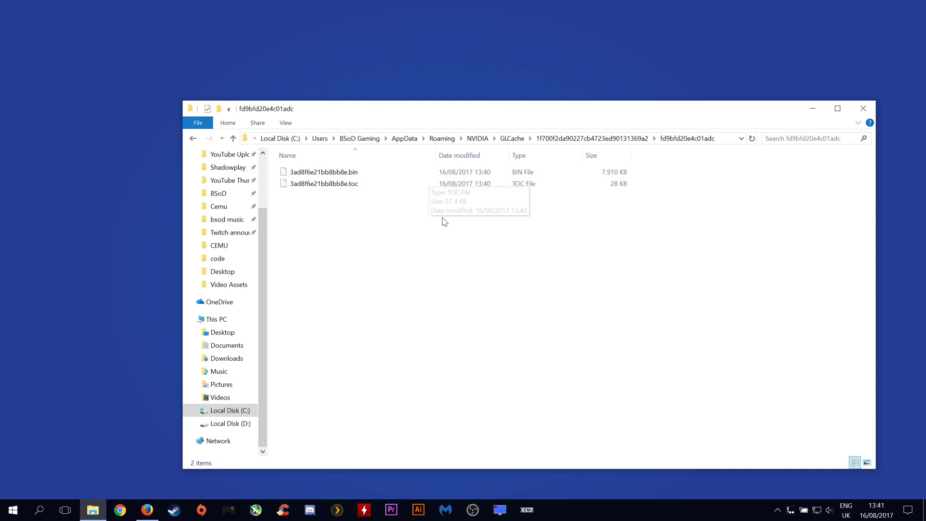
drag(425, 192, 385, 170)
right_click(385, 170)
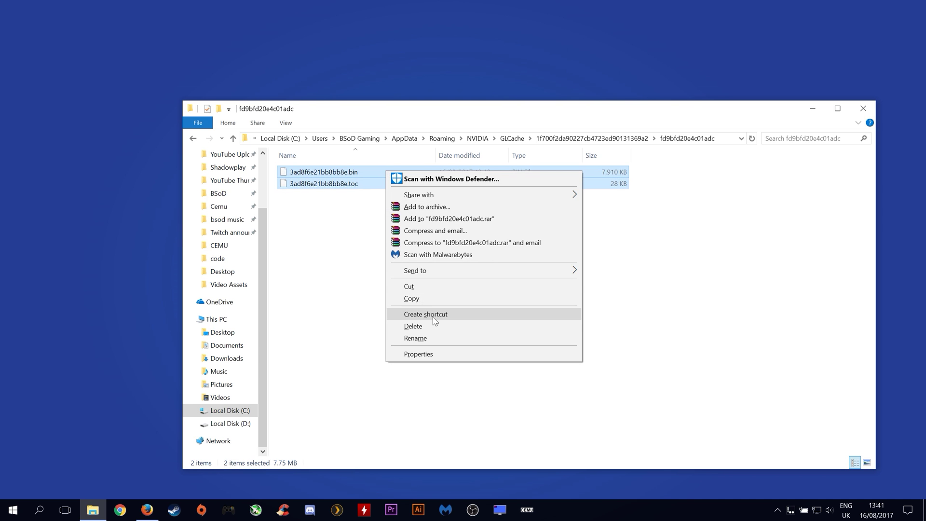
click(314, 299)
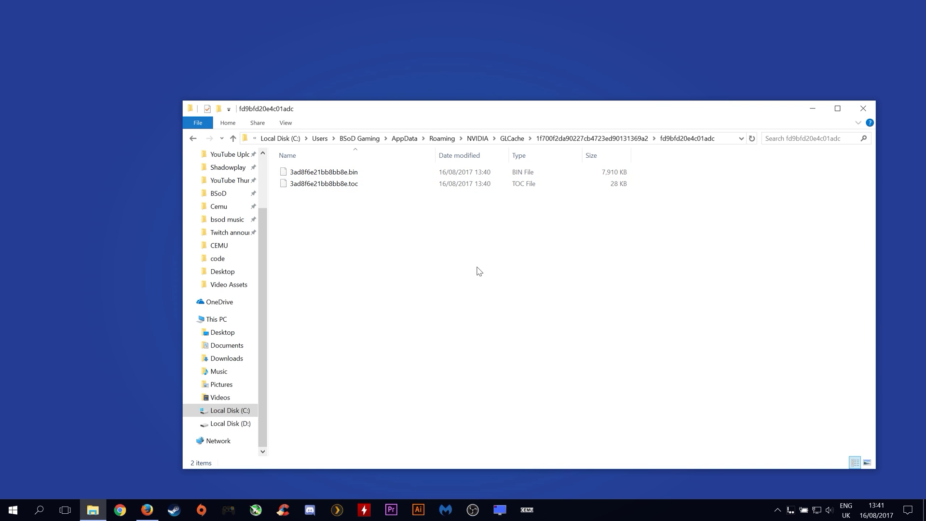
Step: View the precompiled files in the shaderCache folder of the desktop's cemu 1.9.0 folder, and minimize that second window
right_click(92, 510)
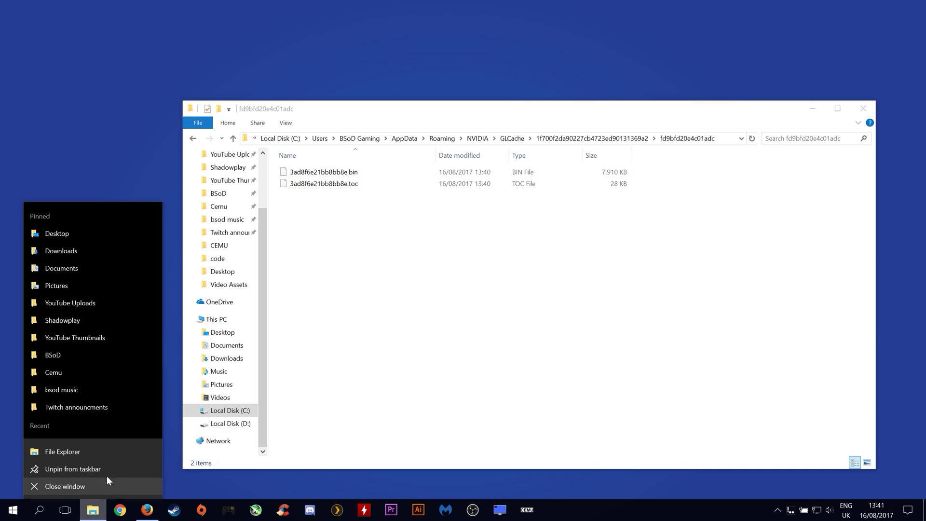
click(66, 233)
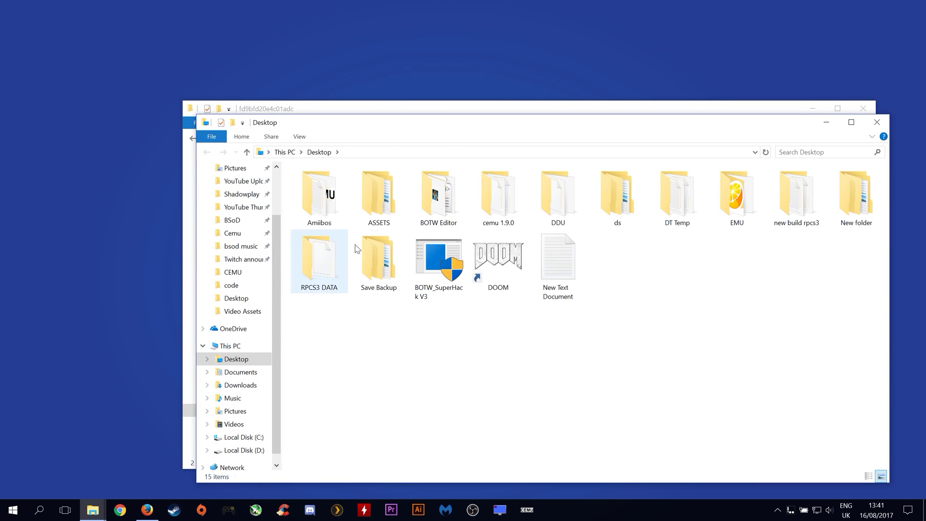
double_click(486, 201)
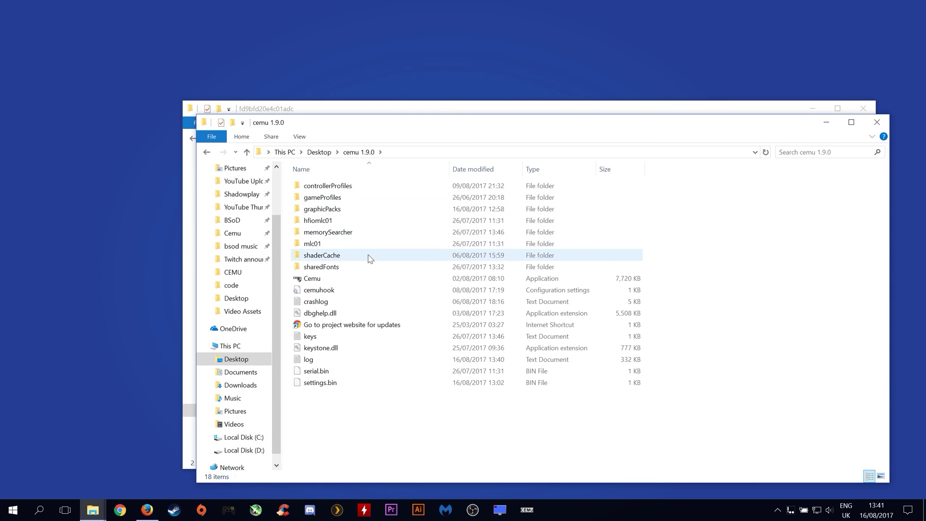
double_click(332, 256)
double_click(341, 190)
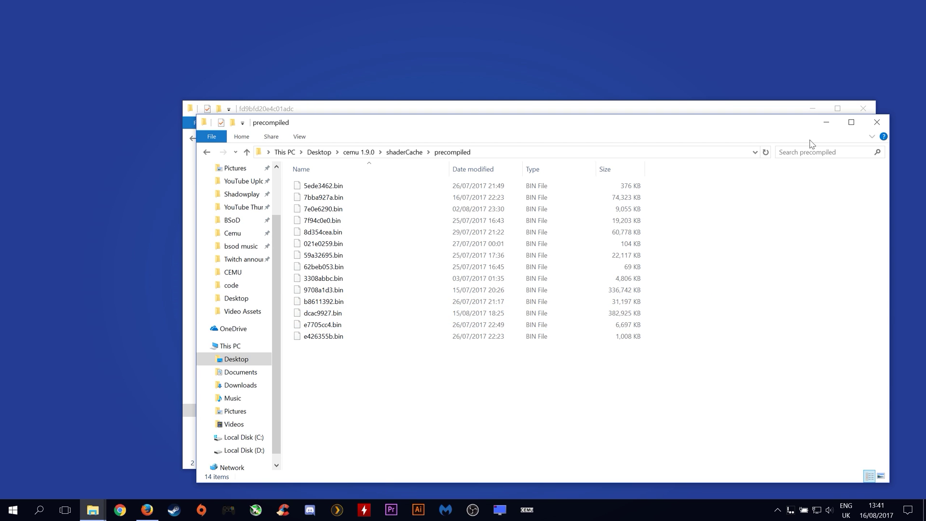
click(827, 122)
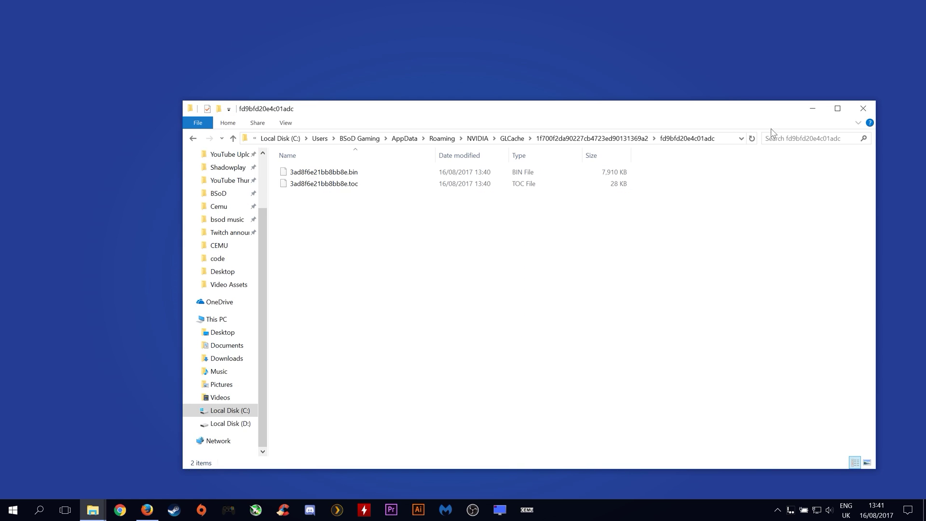
Step: Delete both 3ad8f6e21bb8bb8e cache files (.bin and .toc) from the fd9bfd20e4c01adc folder and close its window
click(472, 173)
shift+click(508, 184)
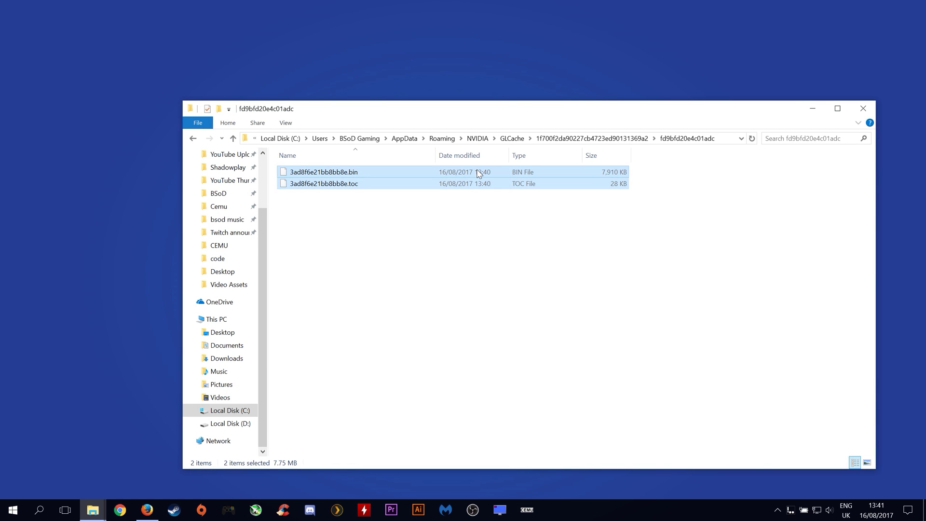
right_click(477, 172)
click(545, 325)
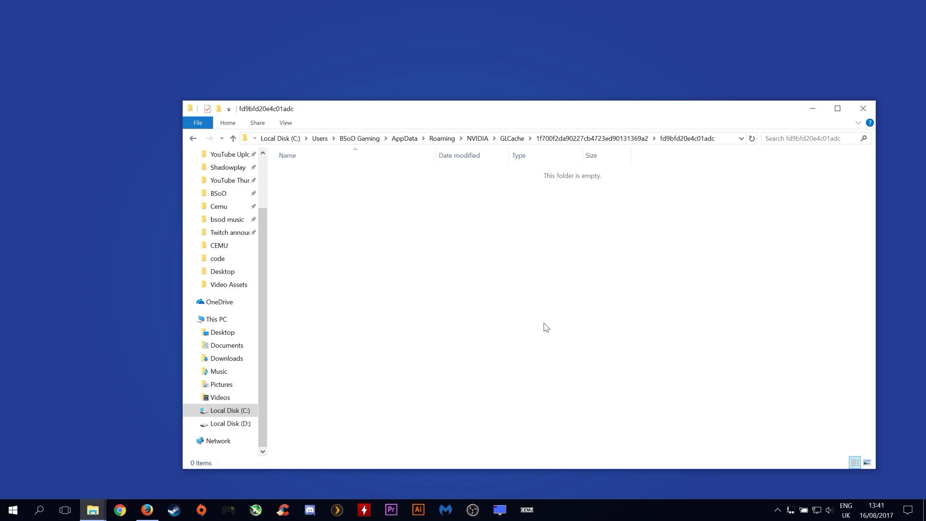
click(863, 109)
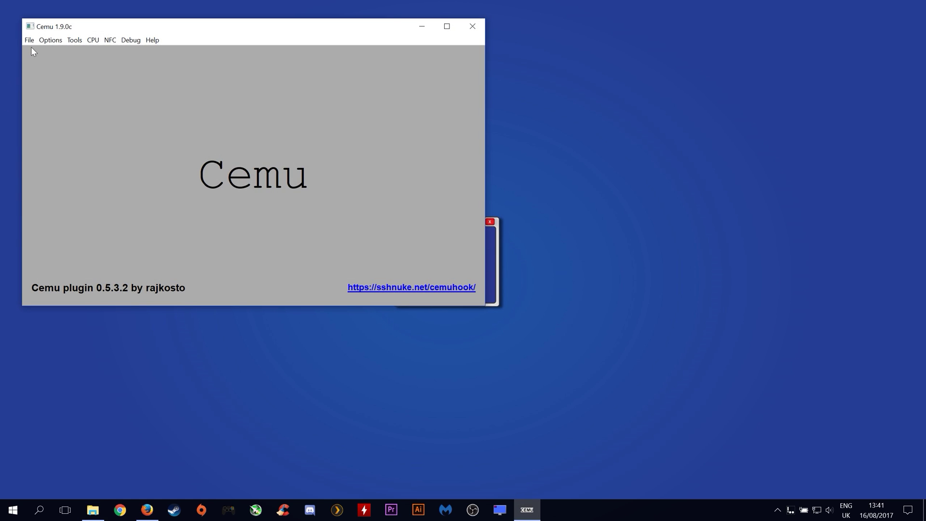
Step: Load The Legend of Zelda Breath of the Wild in Cemu
click(30, 41)
click(37, 52)
double_click(129, 121)
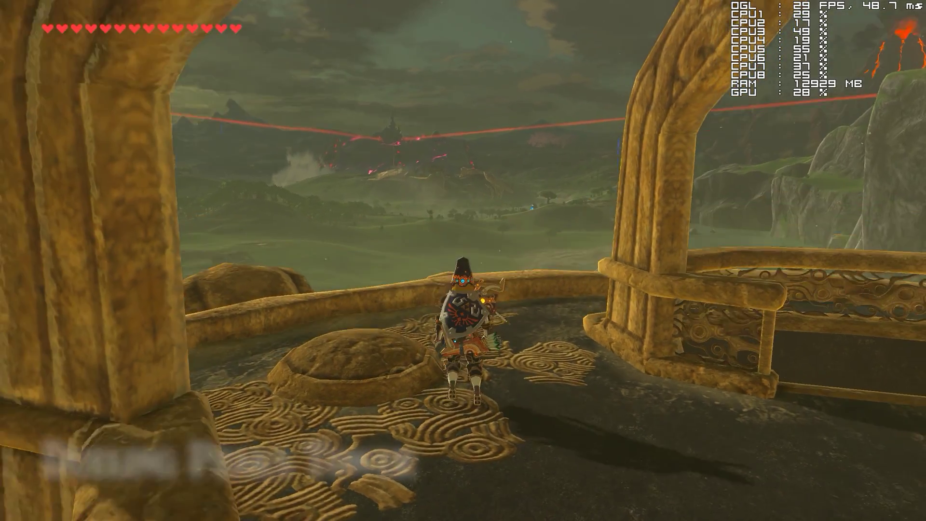
key(w)
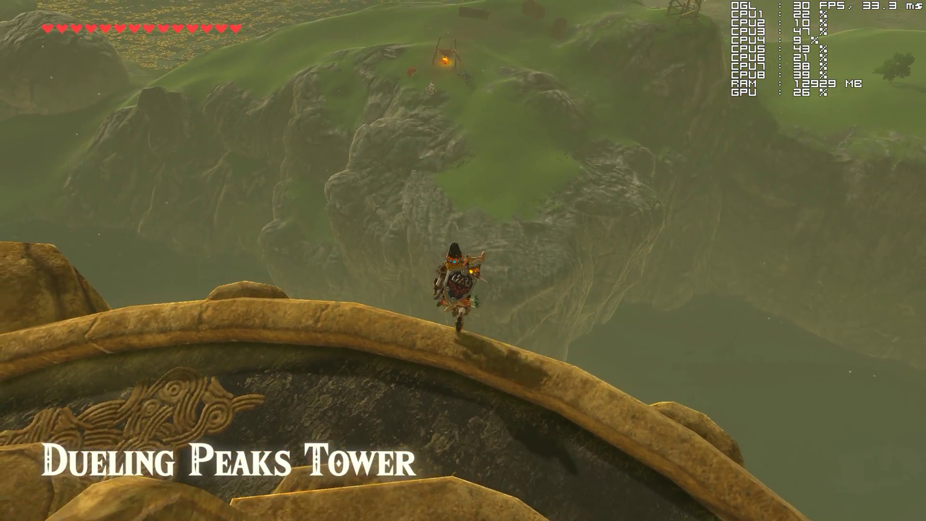
key(space)
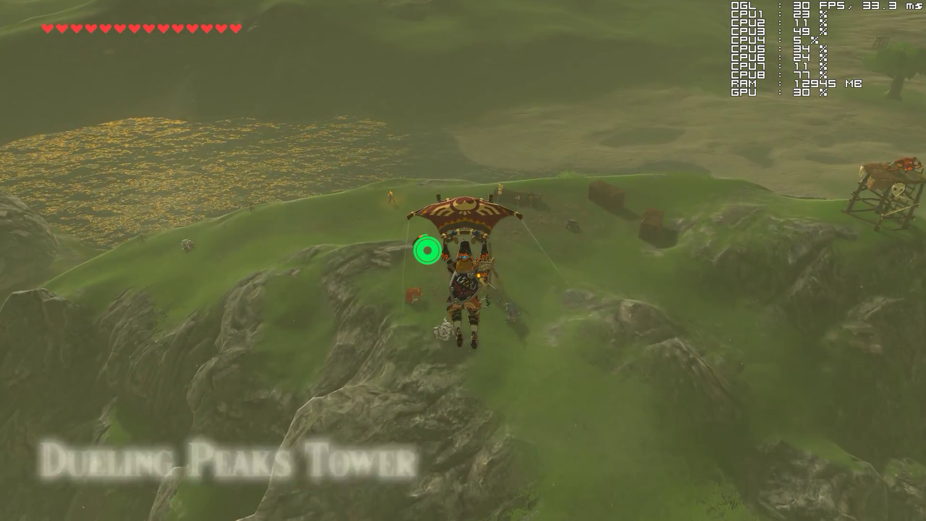
key(space)
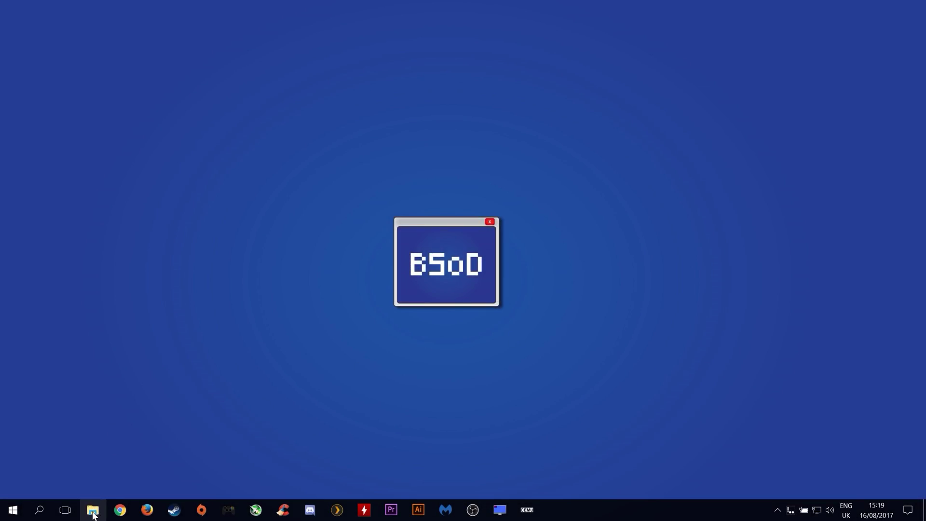
Step: Open a File Explorer window at the BSoD Gaming folder under Users on Local Disk (C:)
click(93, 515)
scroll(241, 386, down, 5)
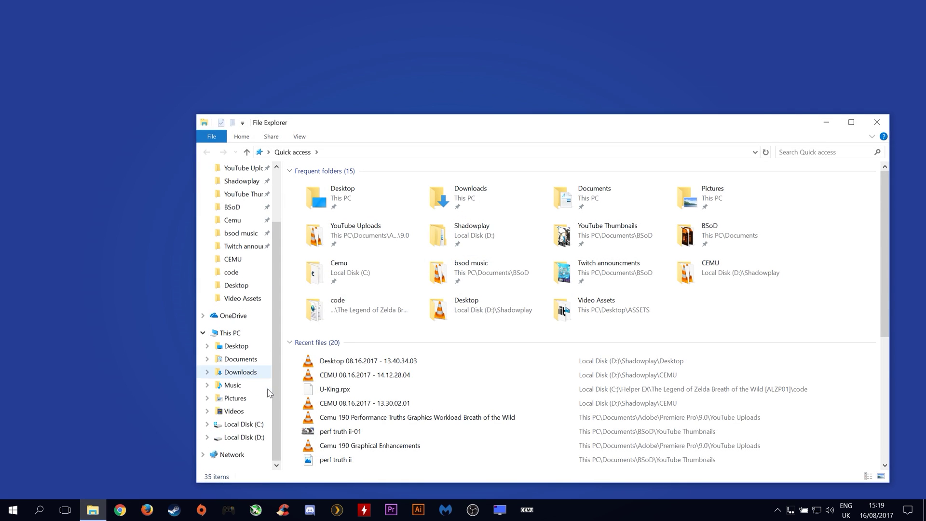
click(235, 424)
click(328, 387)
double_click(328, 386)
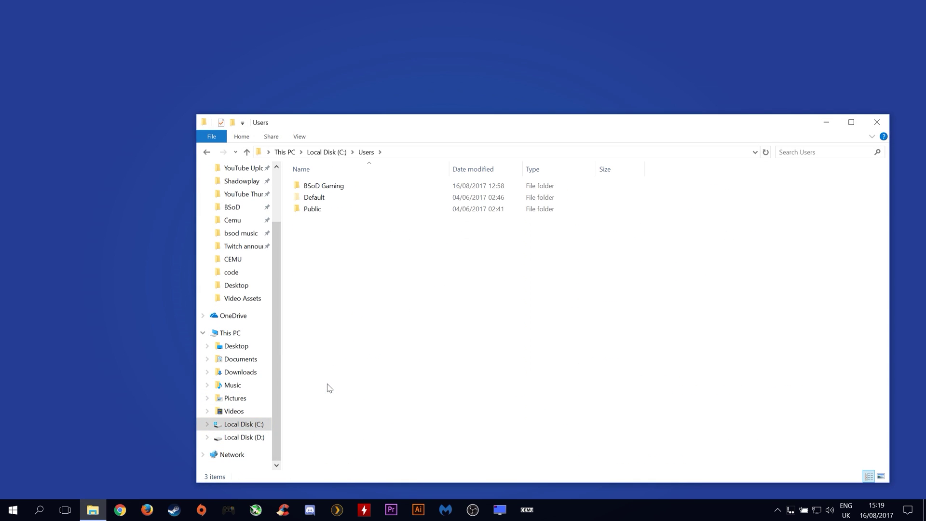
double_click(341, 188)
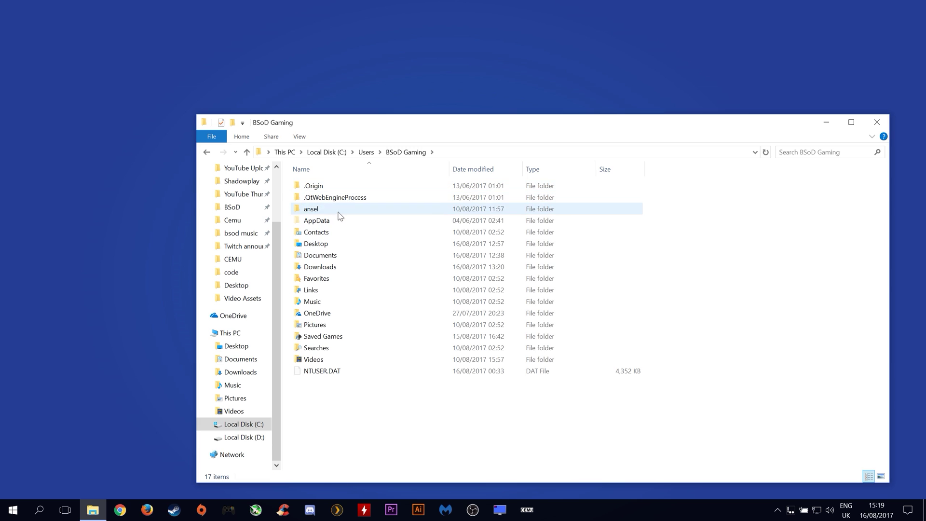
Step: Turn the display of hidden items off and back on in the BSoD Gaming user folder
click(299, 136)
click(569, 176)
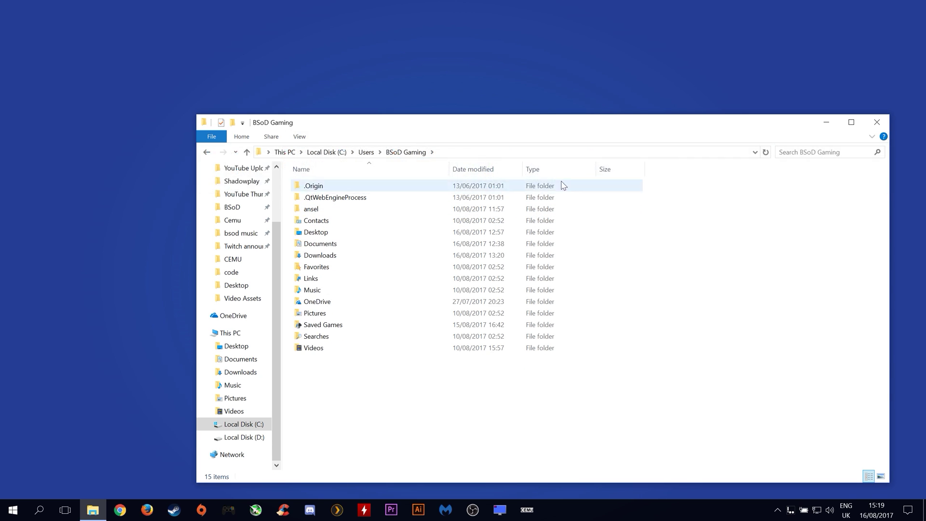
click(300, 137)
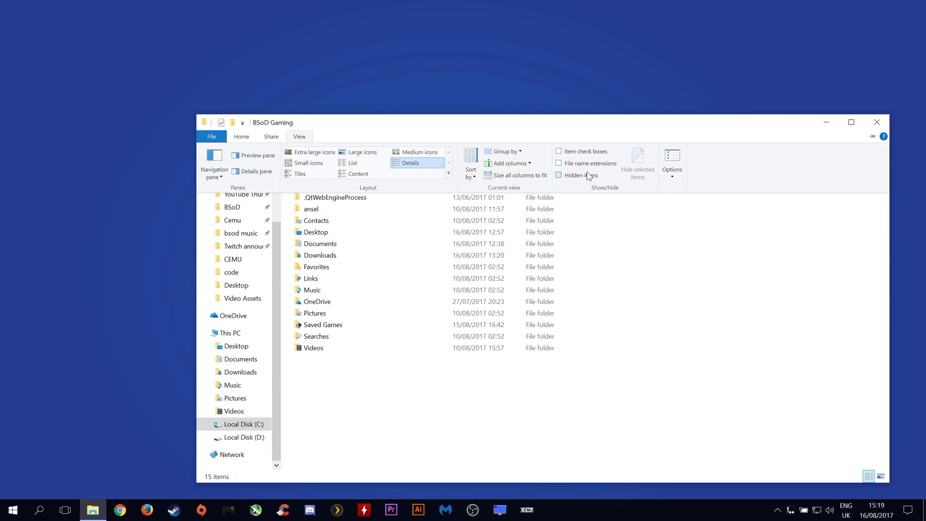
click(588, 175)
Step: Open the fd9bfd20e4c01adc cache folder inside AppData\Roaming\NVIDIA\GLCache
double_click(334, 221)
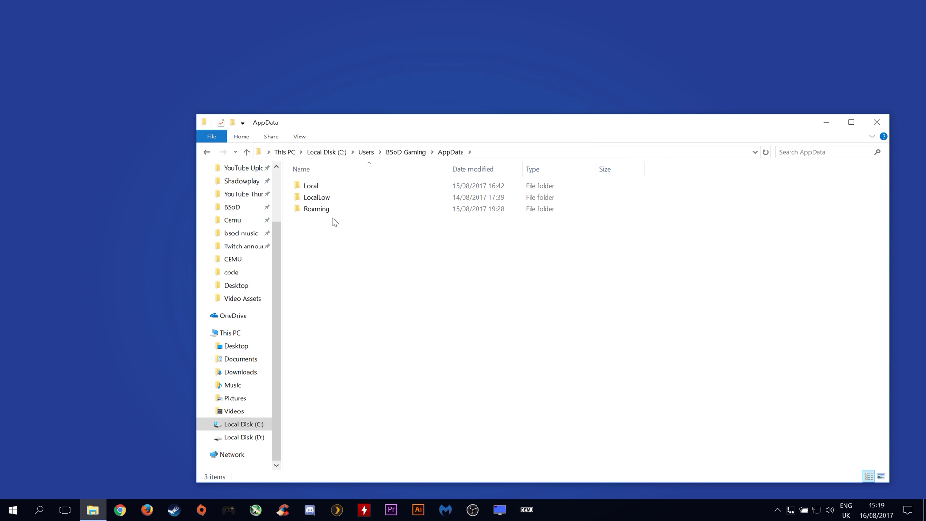
double_click(324, 208)
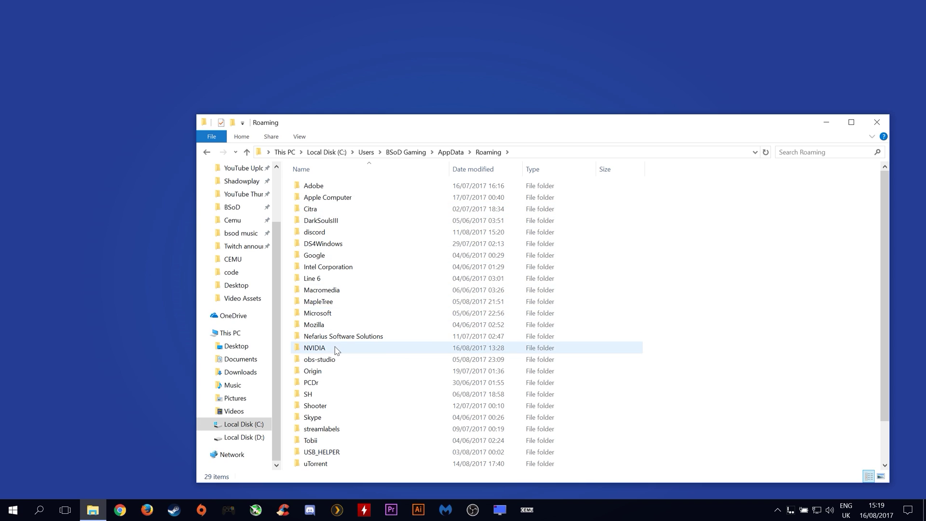
double_click(336, 349)
double_click(336, 198)
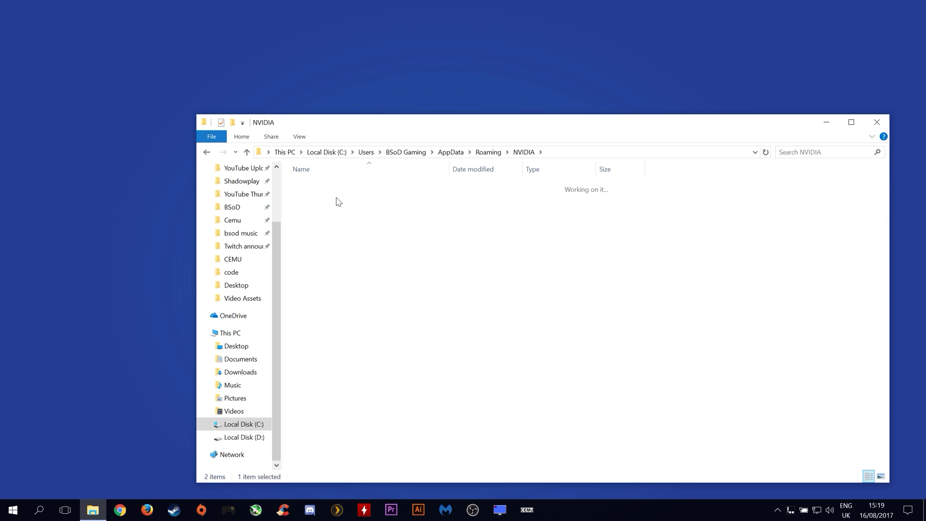
double_click(363, 188)
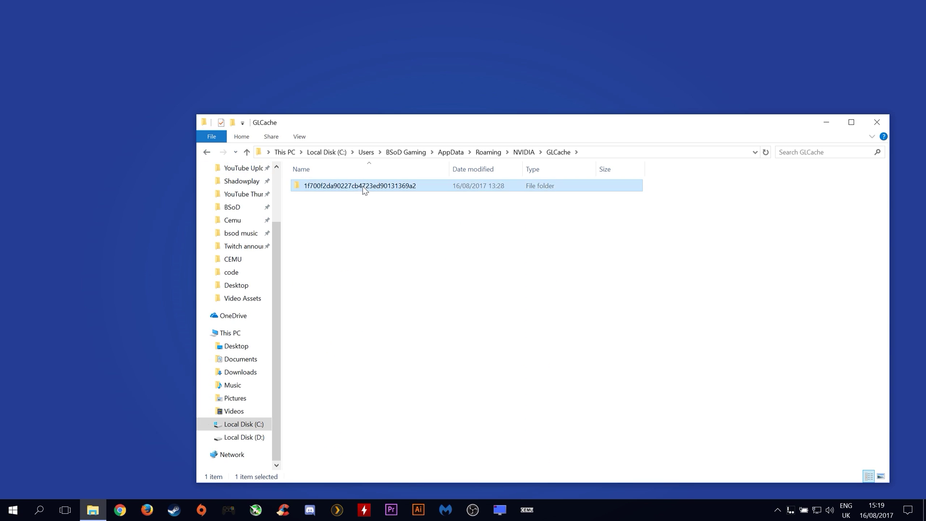
double_click(364, 189)
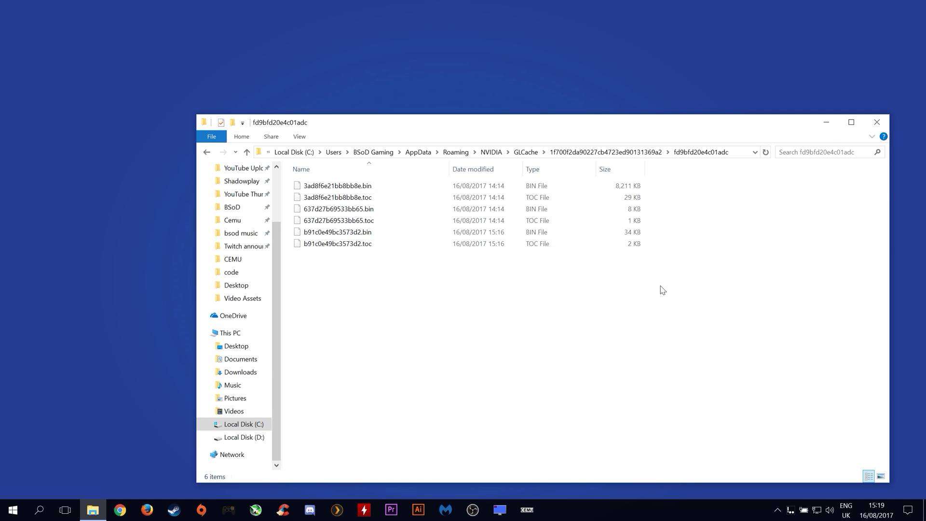
Step: Go back to the NVIDIA folder under AppData\Roaming and delete the GLCache folder
click(208, 153)
click(208, 153)
click(208, 153)
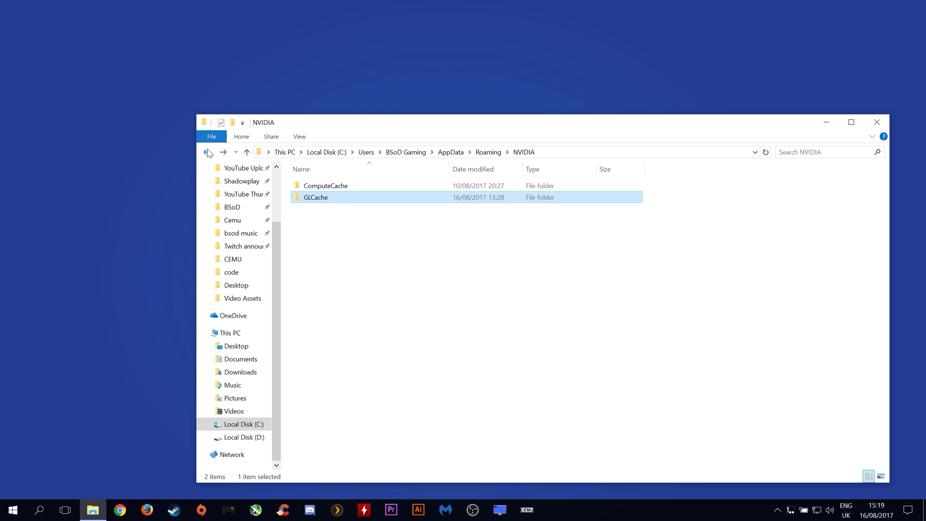
right_click(325, 200)
click(382, 447)
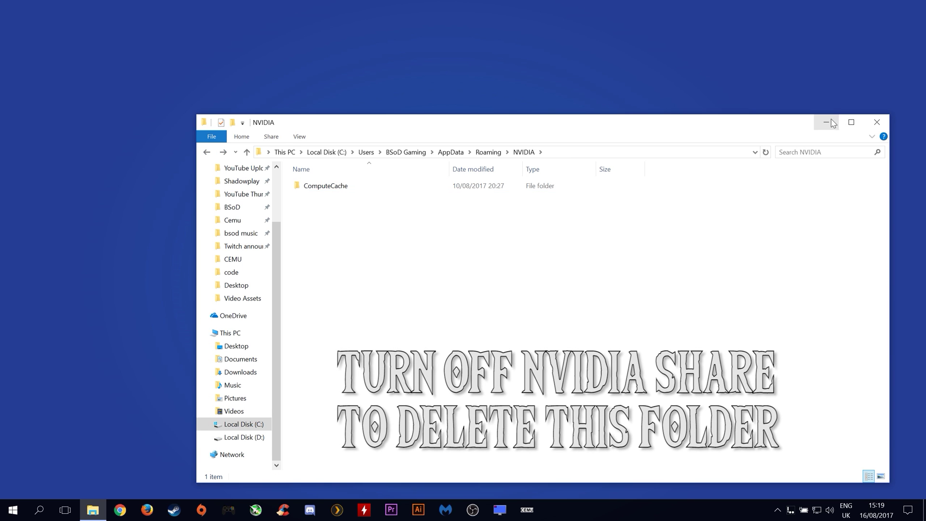
Step: Open the precompiled folder inside shaderCache of the cemu 1.9.0 folder on the Desktop
scroll(274, 300, up, 2)
click(228, 189)
double_click(490, 195)
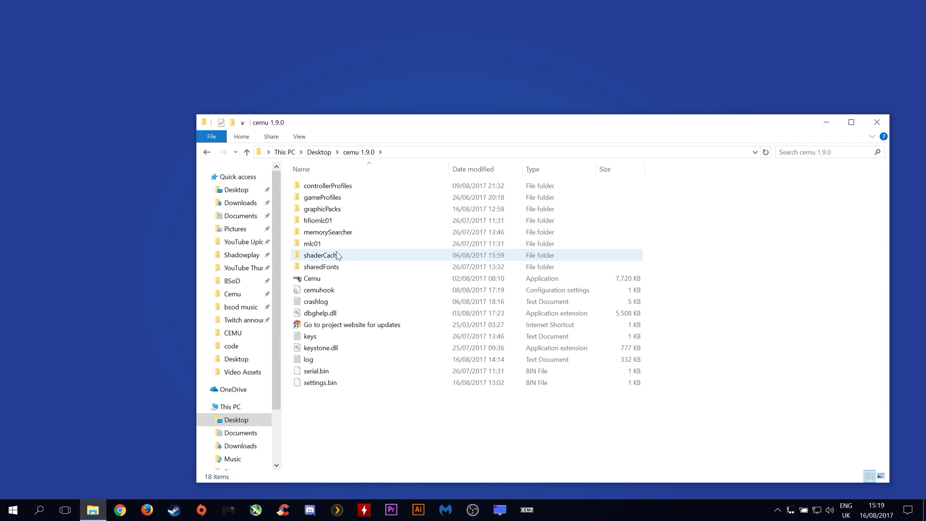
double_click(337, 255)
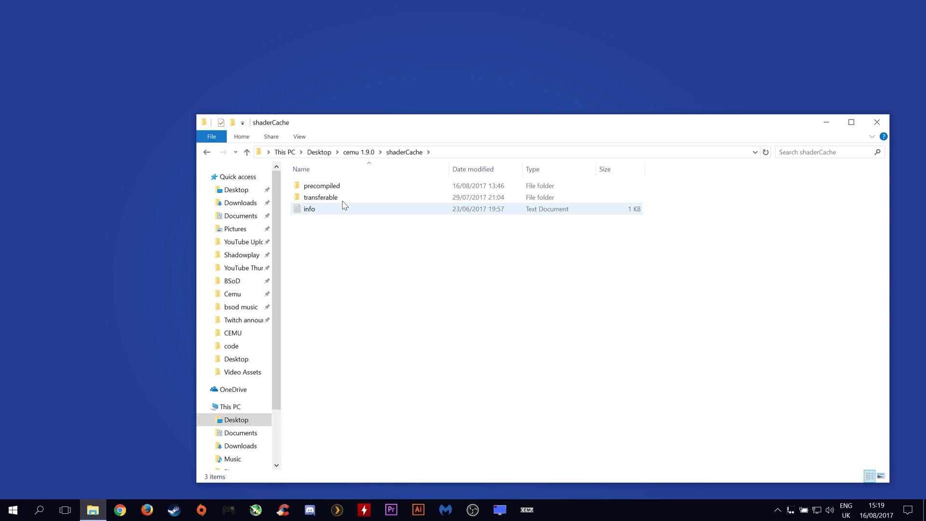
double_click(344, 186)
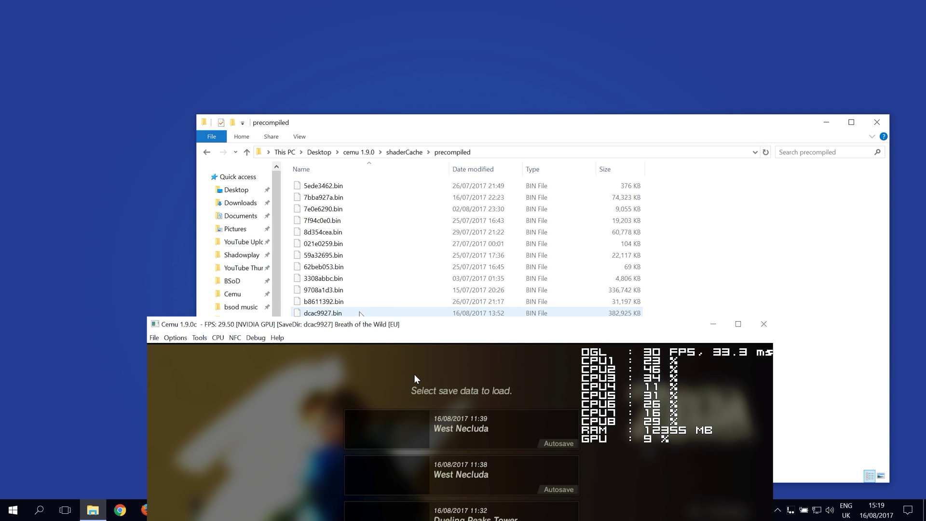
Step: Delete Breath of the Wild's precompiled shader cache file dcac9927.bin and close the File Explorer window
click(324, 312)
right_click(324, 312)
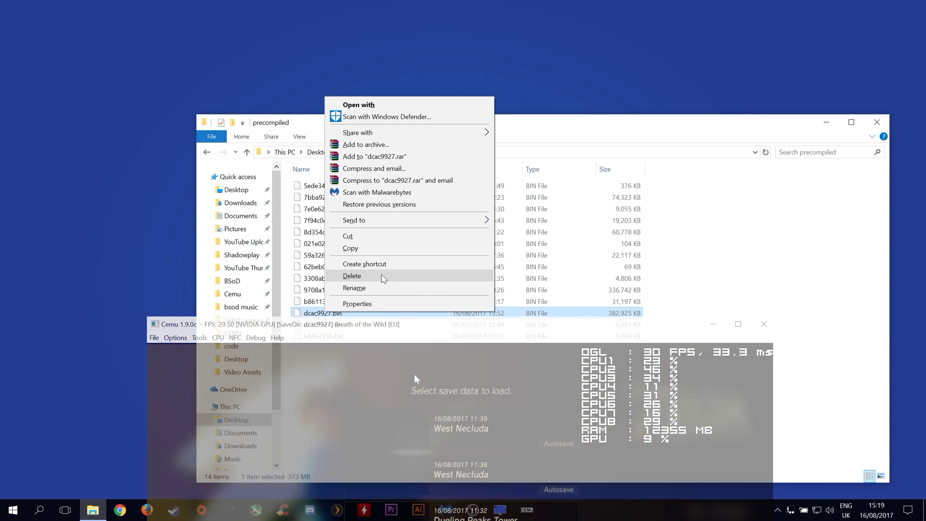
click(354, 275)
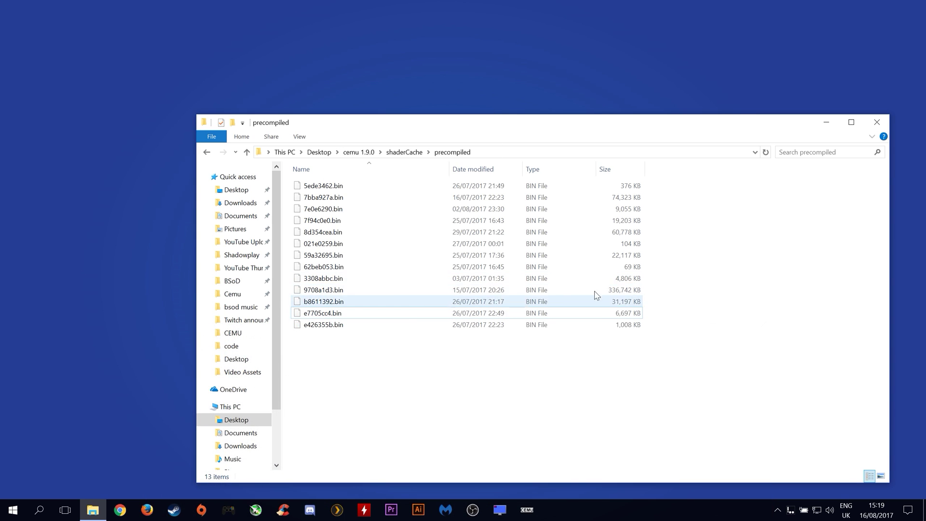
click(877, 122)
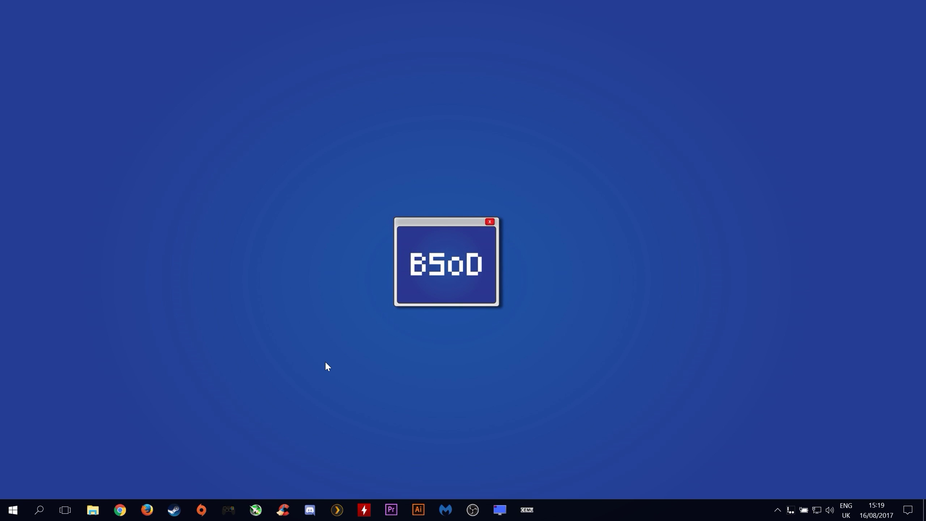